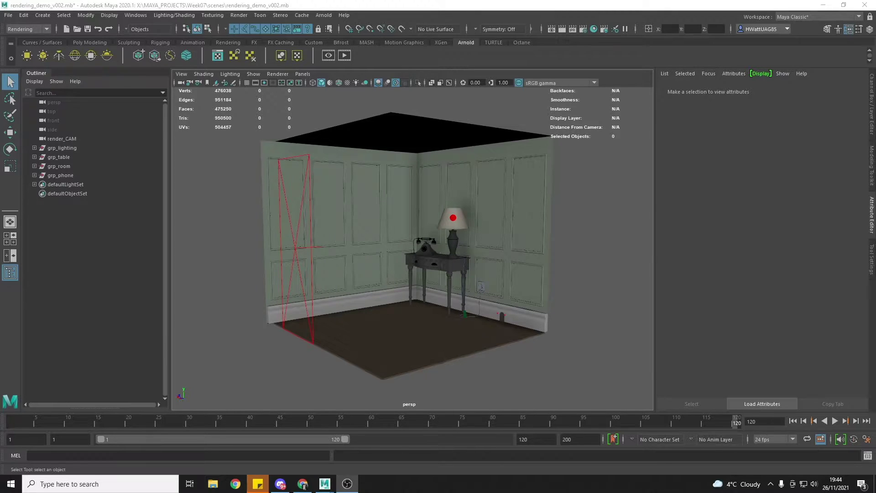
Group grp_lighting, grp_table, grp_room and grp_phone together with Ctrl+G
click(62, 148)
shift+click(67, 175)
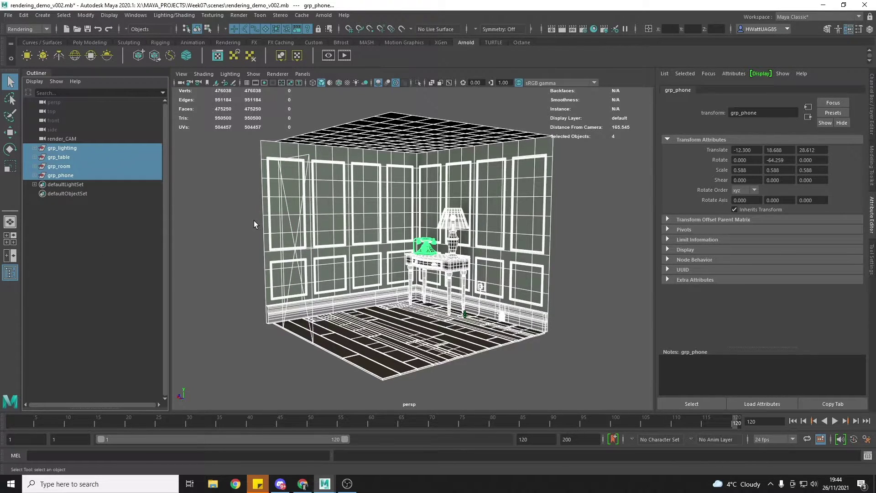
key(ctrl+g)
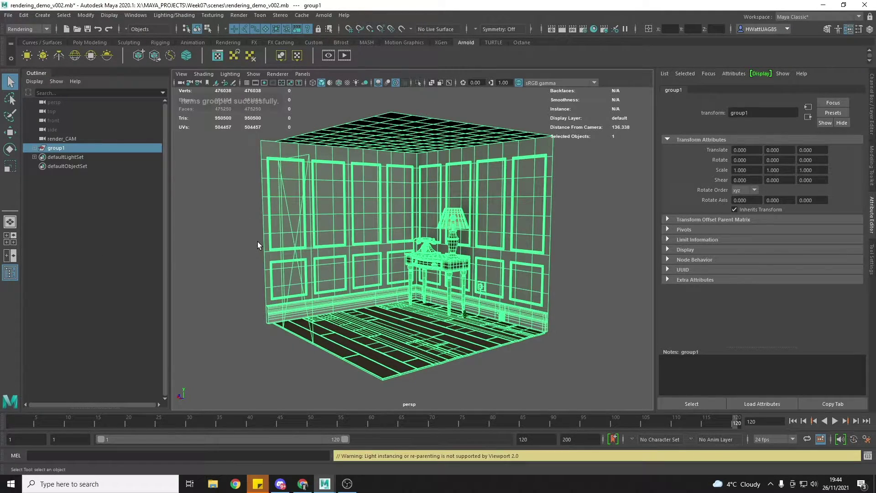
Centre the new group's pivot and rename it GRP_SET
key(w)
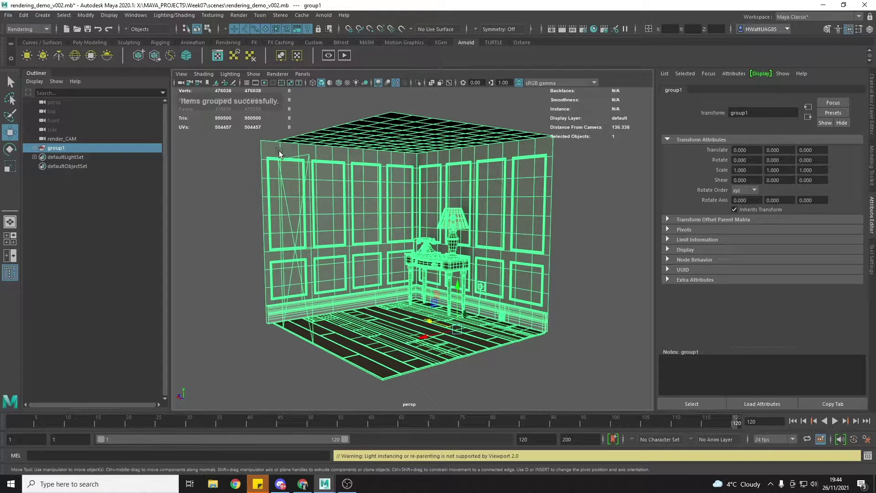
click(85, 15)
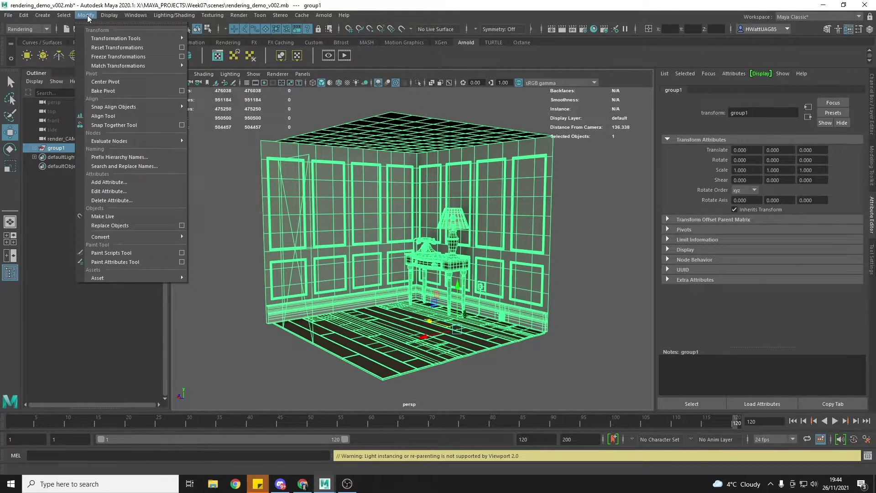
click(126, 78)
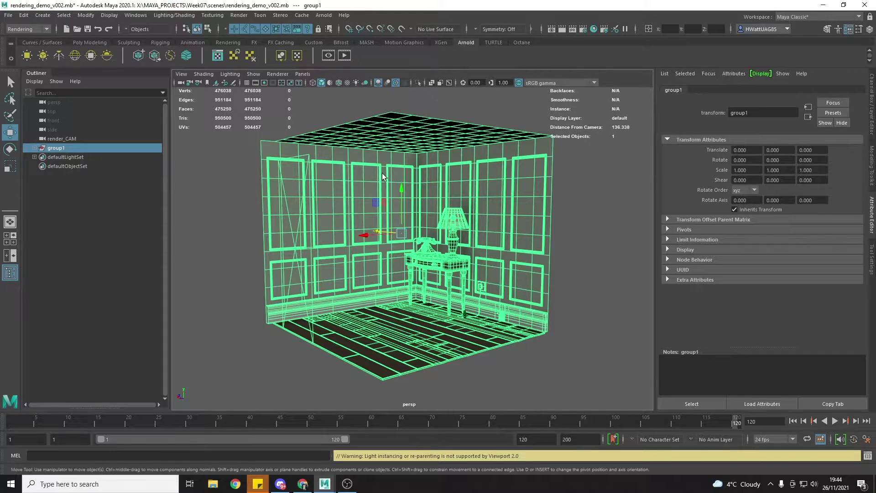
double_click(55, 148)
text(GRP_SET)
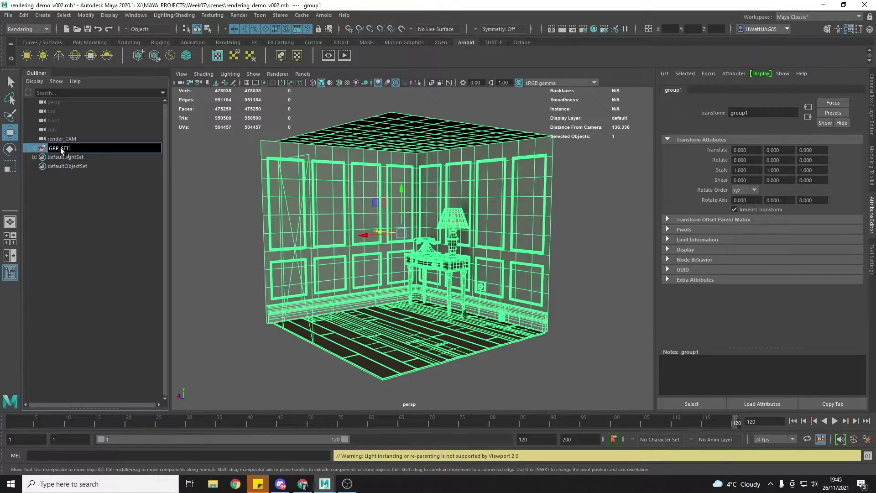
key(Return)
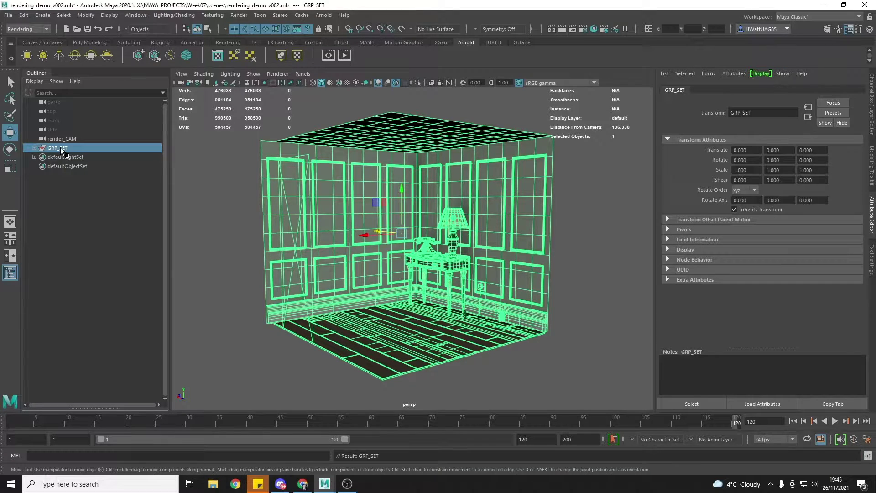
Turn on the film gate and frame the whole room inside it in the persp view
alt+drag(574, 359, 534, 311)
alt+right_drag(535, 310, 526, 304)
alt+drag(526, 305, 455, 239)
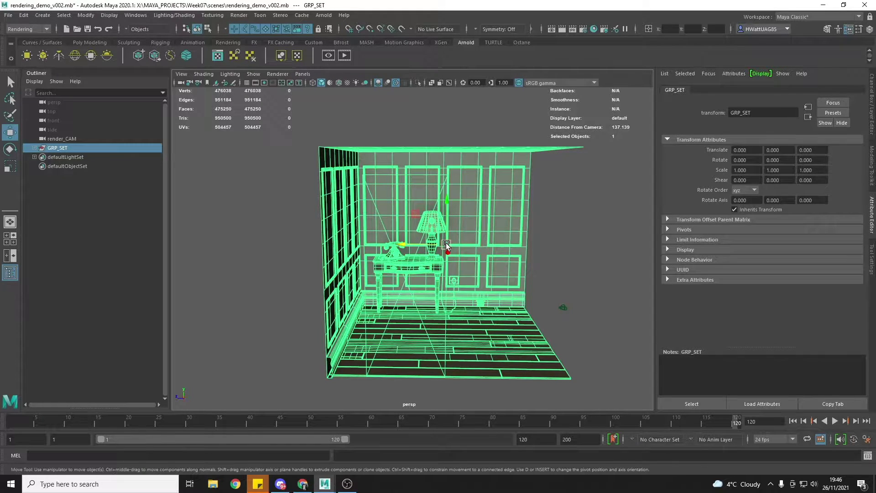
click(256, 82)
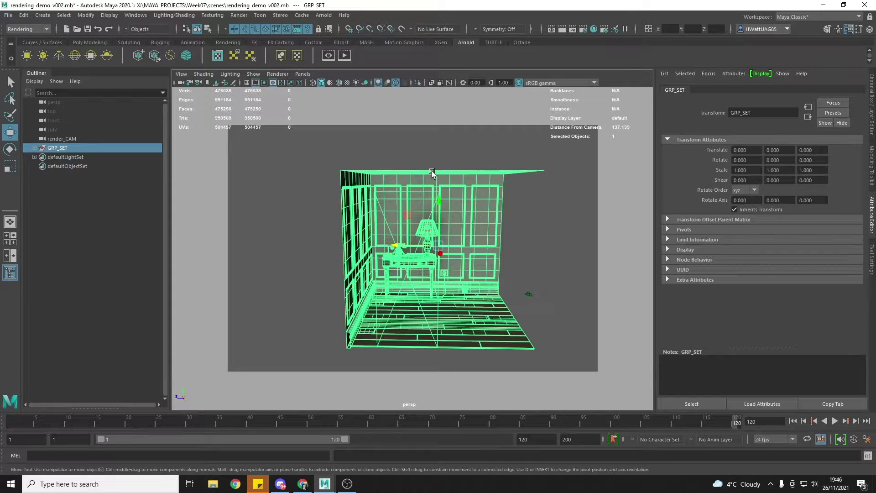
scroll(547, 284, up, 5)
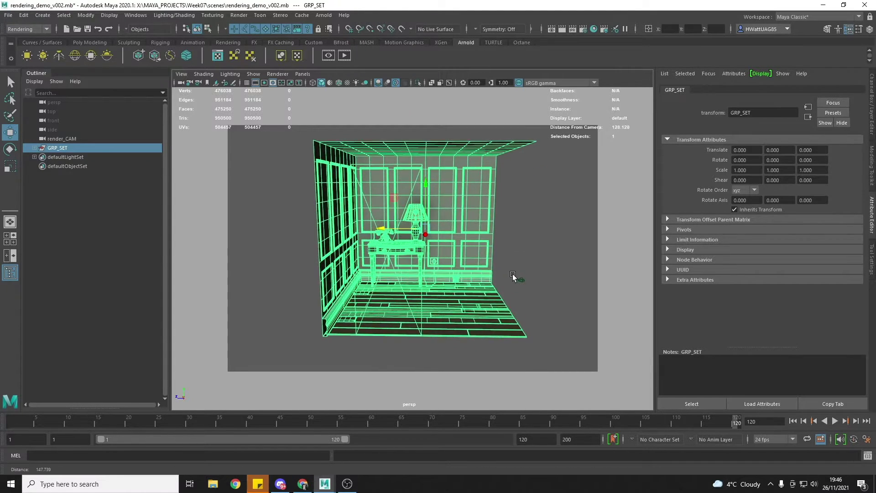
scroll(518, 273, up, 3)
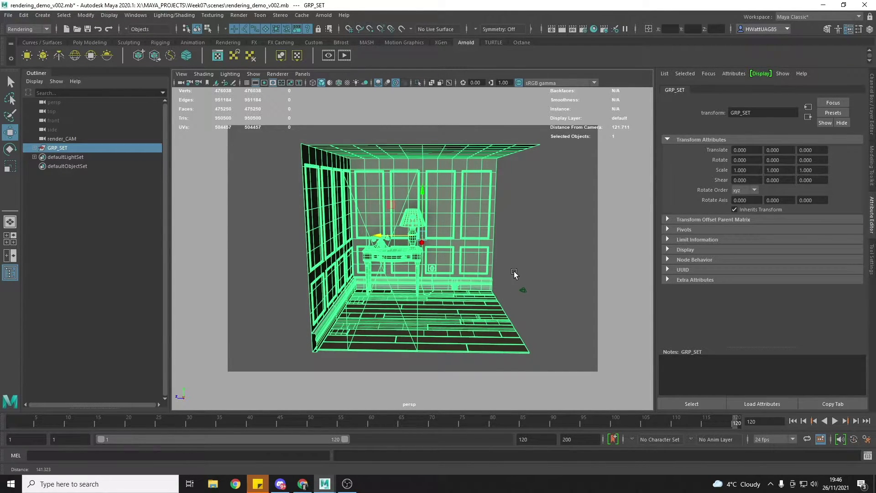
scroll(516, 268, up, 2)
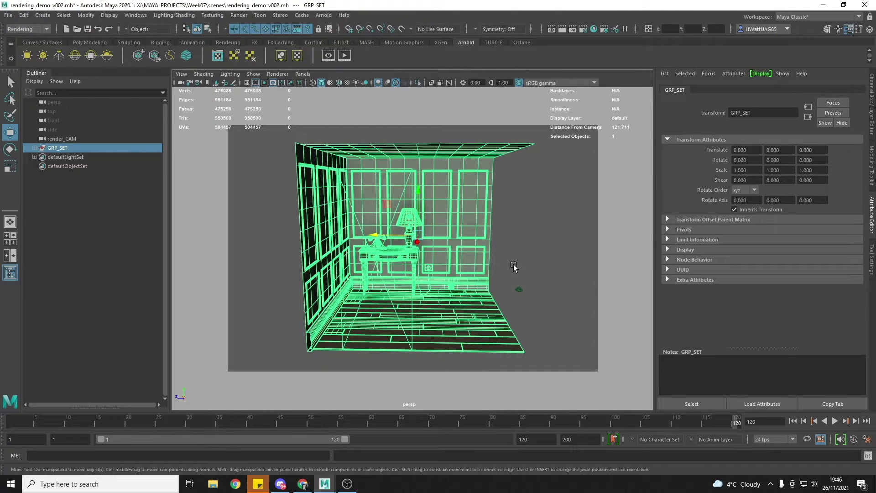
alt+middle_drag(498, 272, 504, 268)
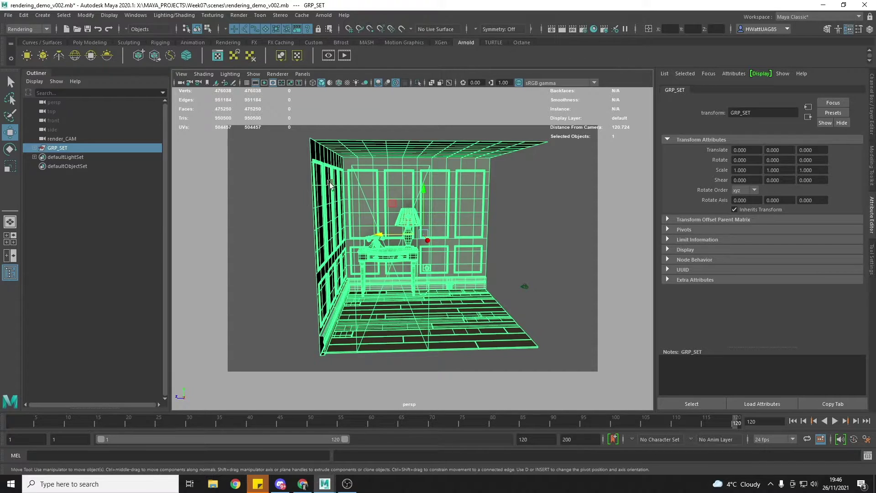
Switch to the Animation menu set and create a 100-frame turntable around GRP_SET
click(33, 28)
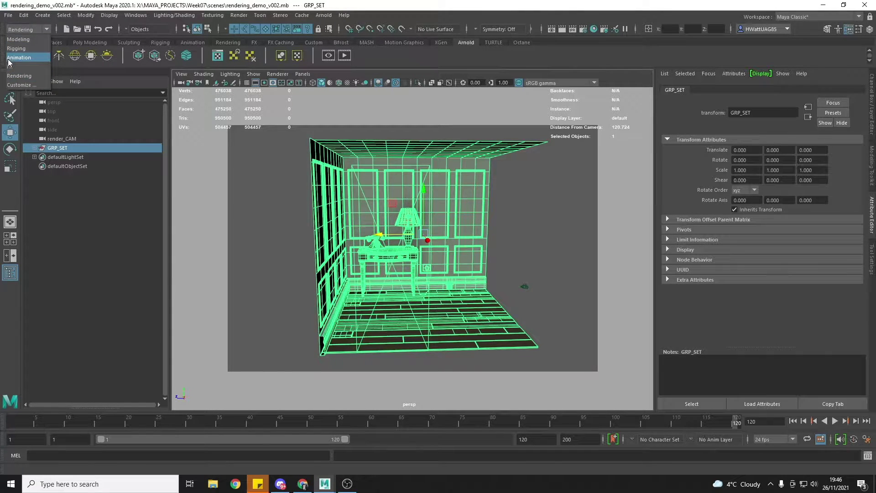
click(27, 58)
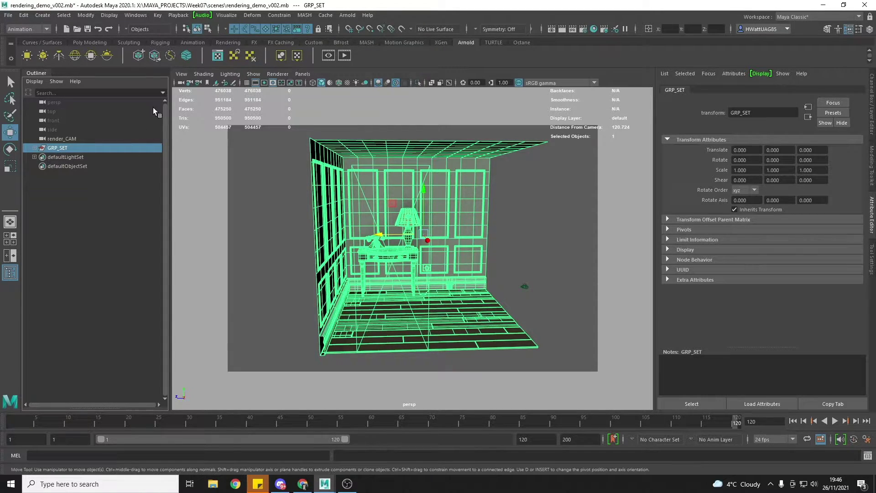
click(228, 17)
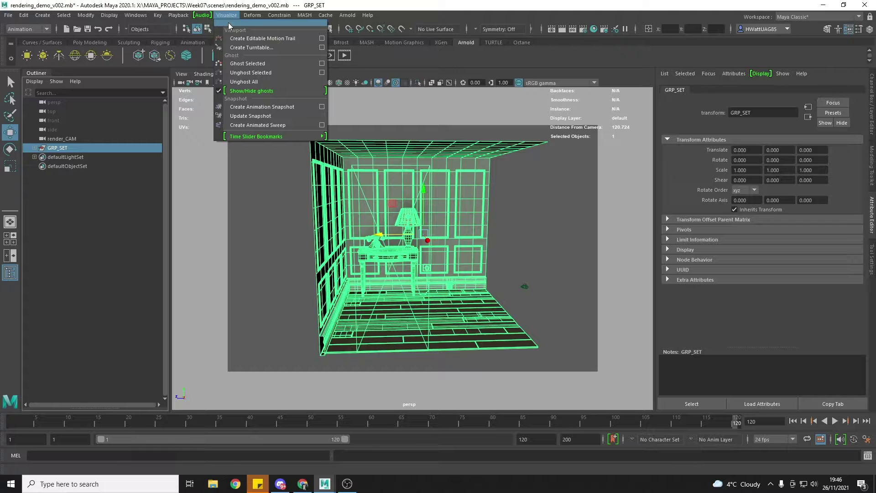
click(322, 47)
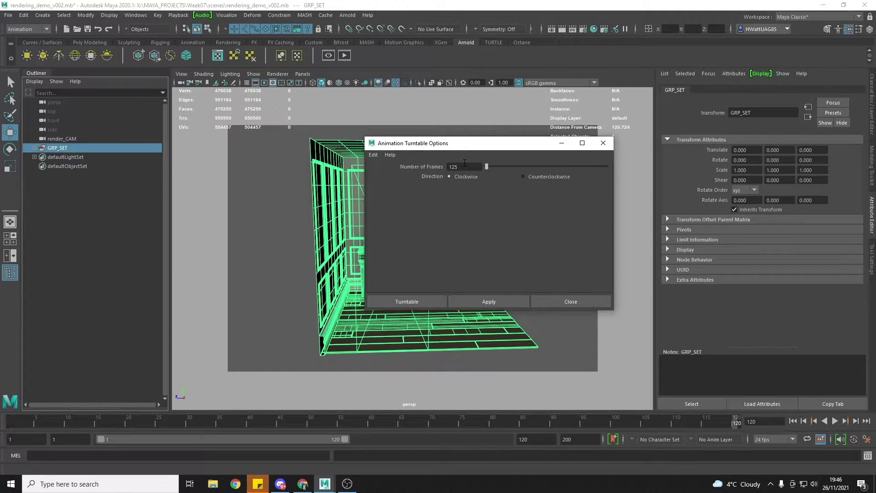
drag(463, 167, 434, 166)
text(100)
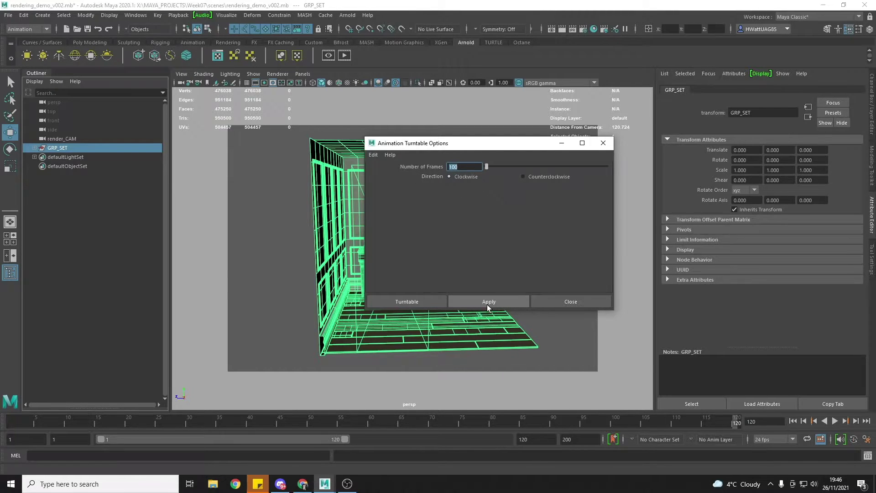
click(508, 302)
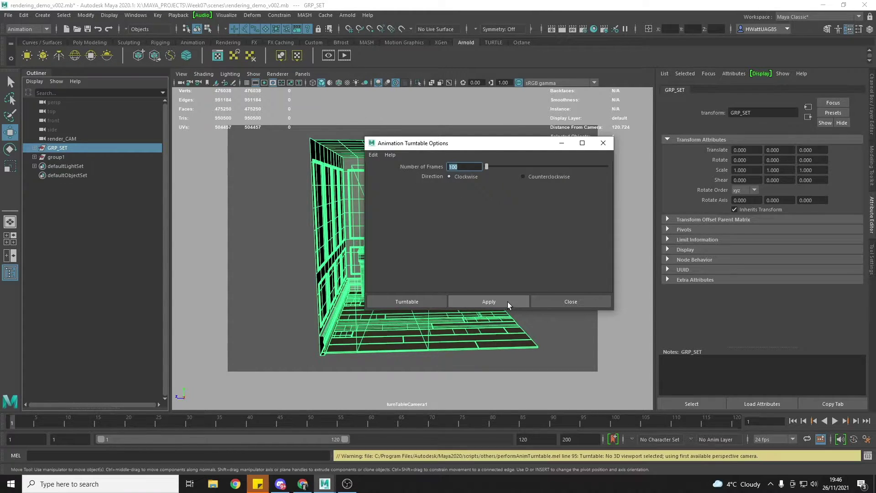
click(566, 302)
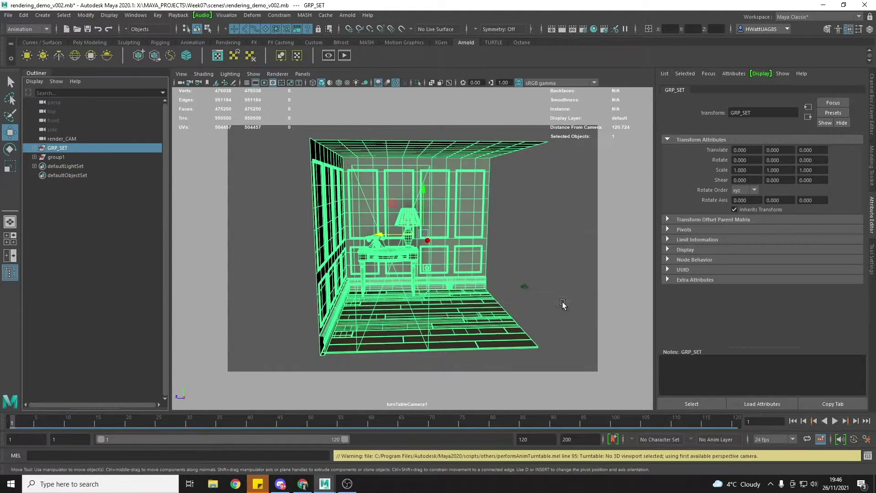
Expand the turntable's group1 in the Outliner and select group1
click(34, 157)
click(67, 166)
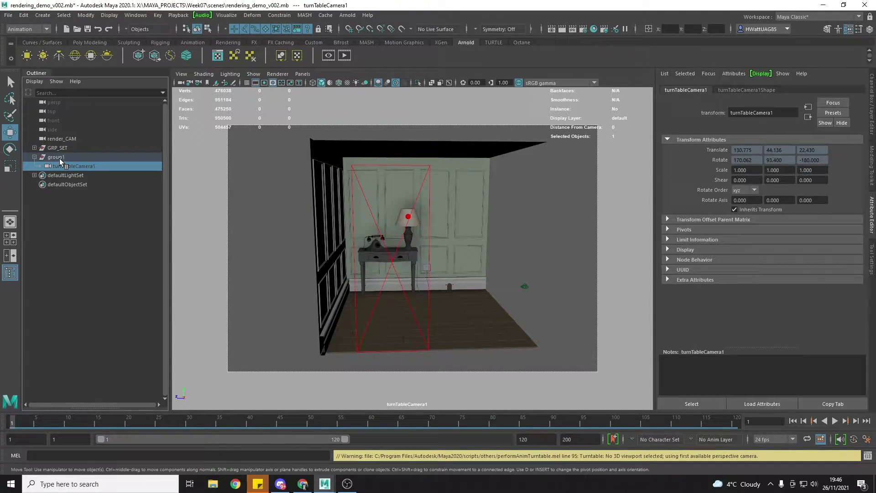
click(57, 157)
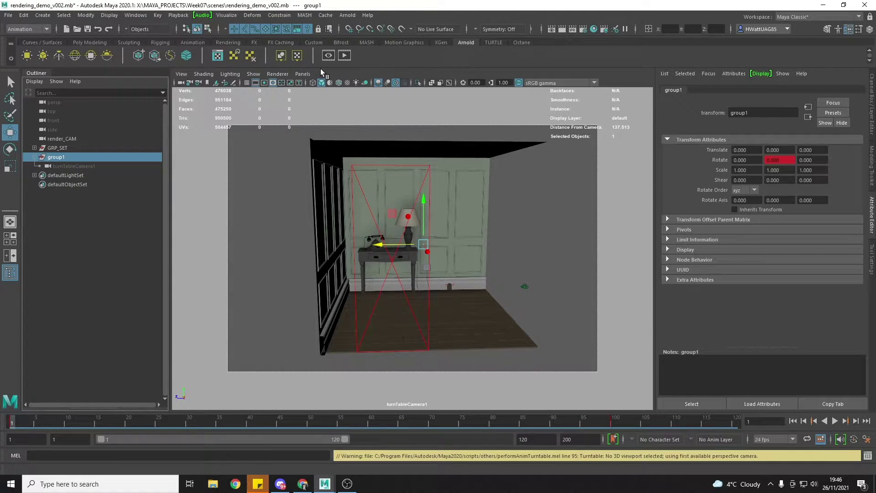
Look through turnTableCamera1 and scrub the timeline to frame 36
click(302, 73)
mouse_move(320, 83)
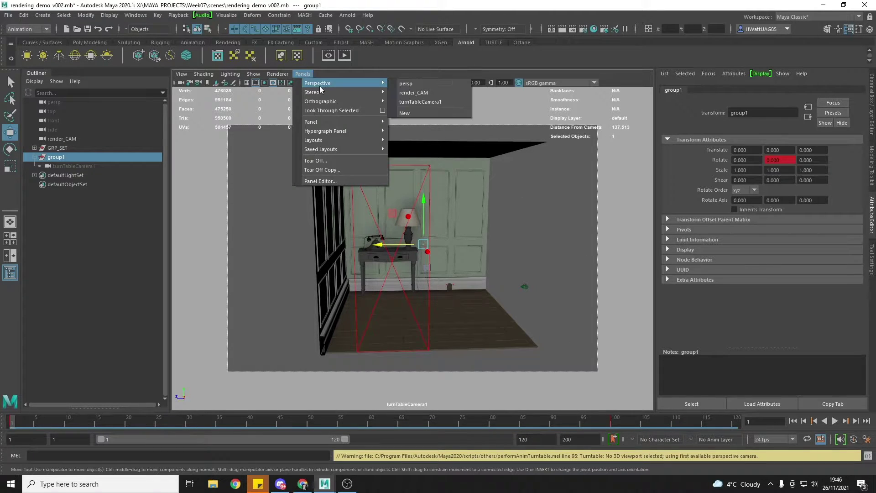
click(426, 103)
mouse_move(14, 420)
mouse_down()
mouse_move(300, 424)
mouse_move(499, 412)
mouse_move(615, 420)
mouse_move(233, 439)
mouse_move(10, 438)
mouse_move(225, 434)
mouse_up()
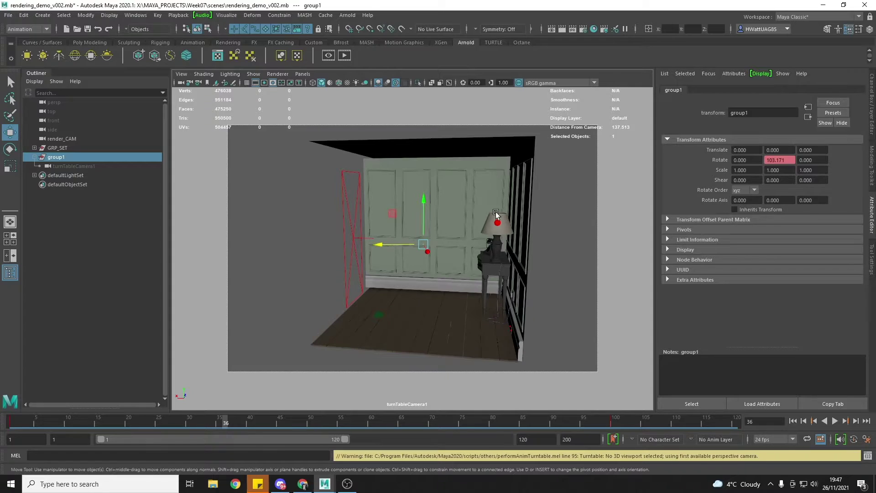
Open the Graph Editor and display group1's rotation curve
click(140, 18)
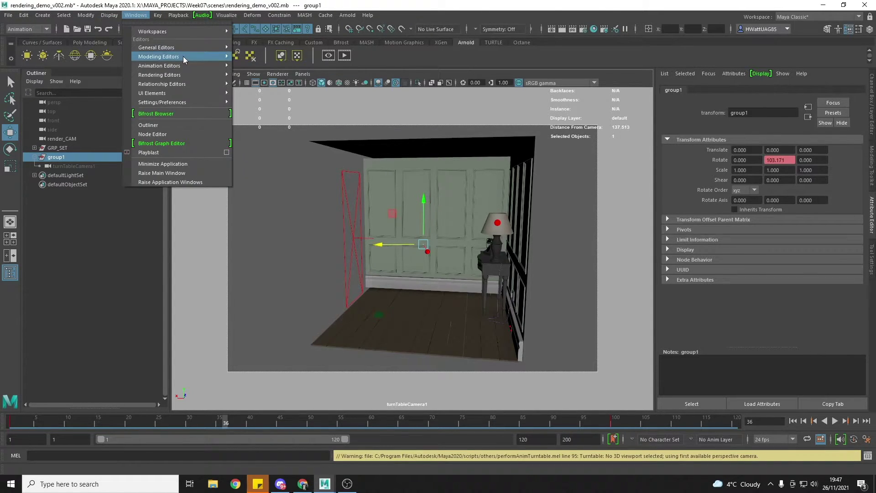
mouse_move(185, 65)
click(277, 75)
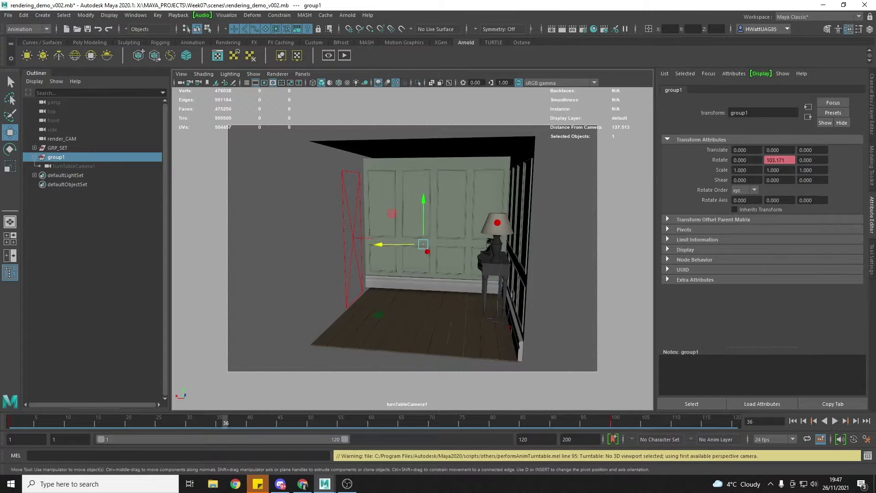
drag(772, 197, 301, 131)
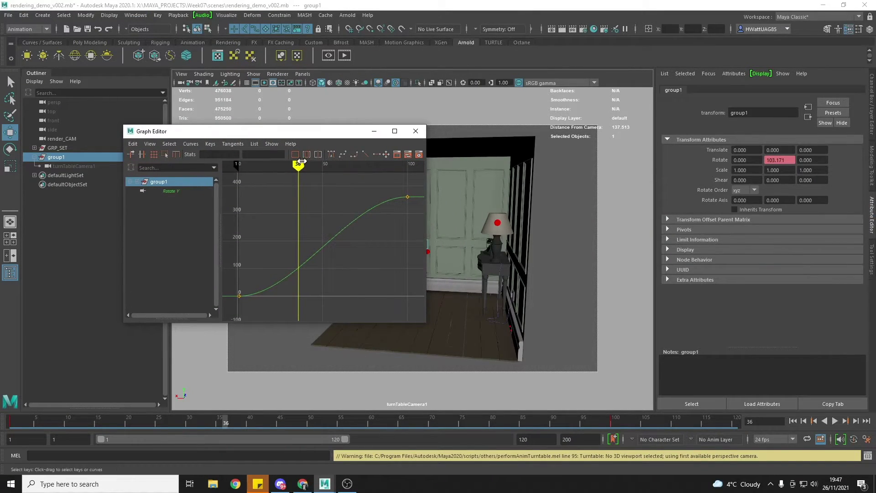
scroll(351, 258, down, 5)
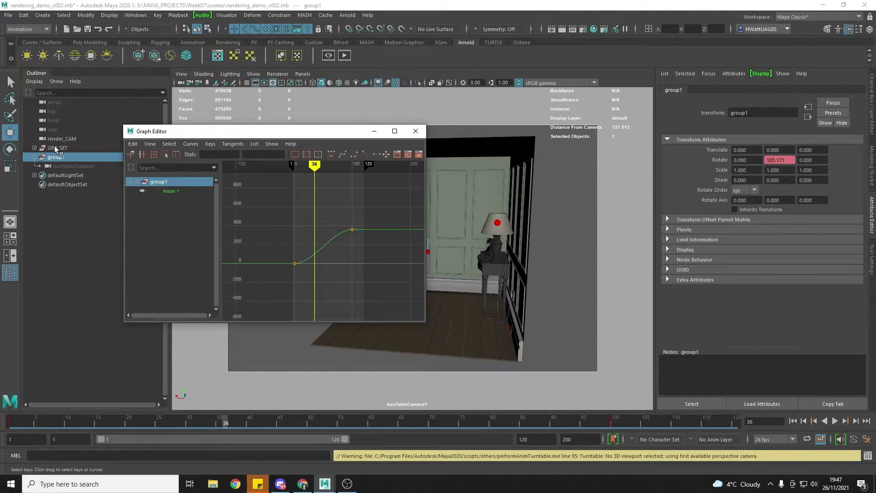
click(45, 158)
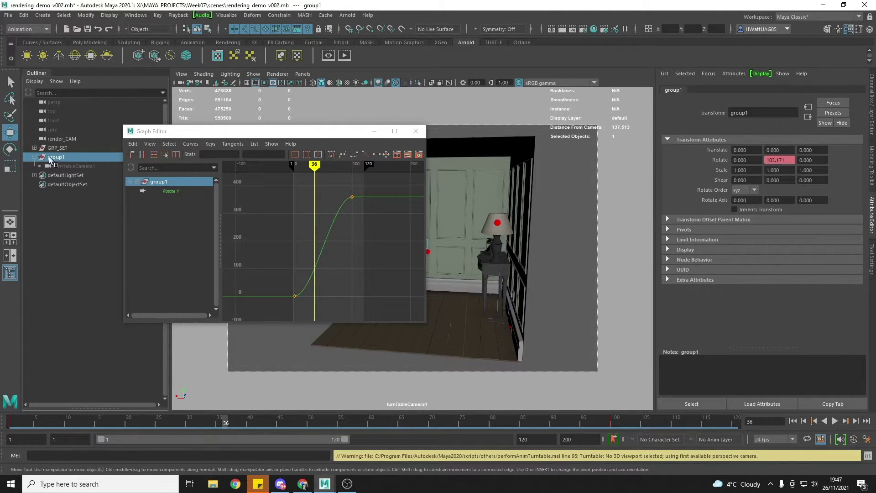
Select the Rotate Y key at frame 100, preview playback, and drag it to frame 292
click(352, 199)
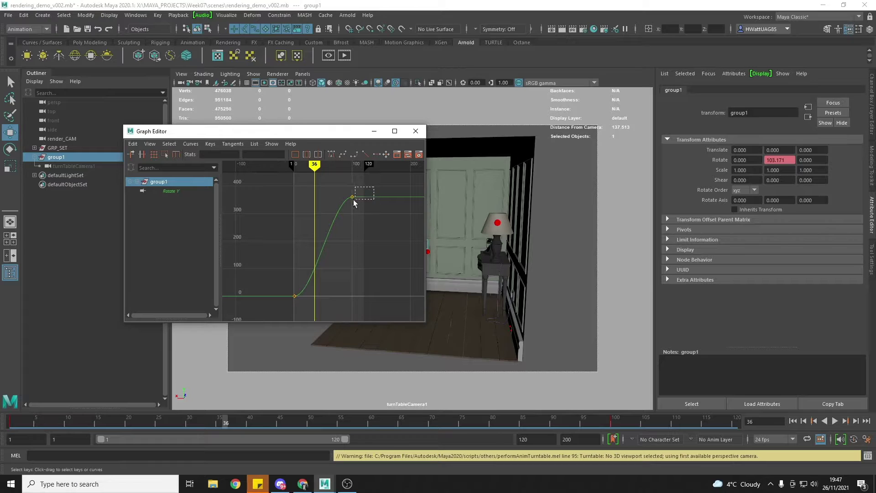
click(351, 197)
key(alt+v)
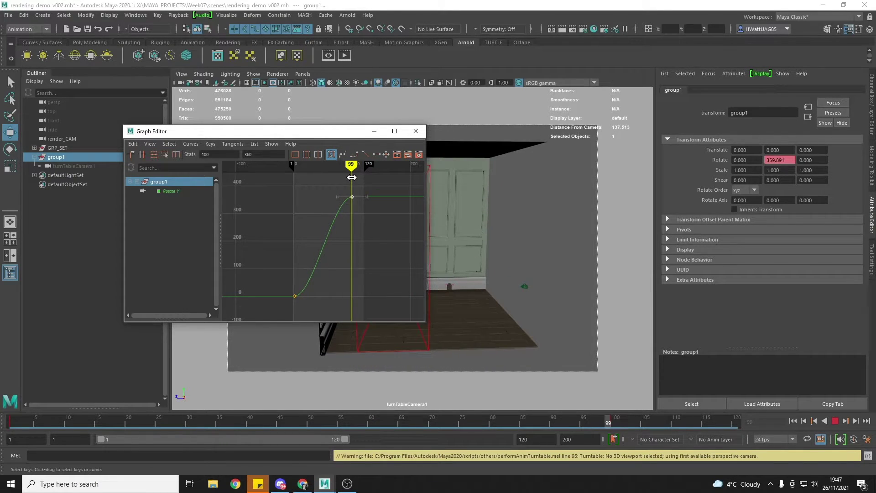
click(352, 178)
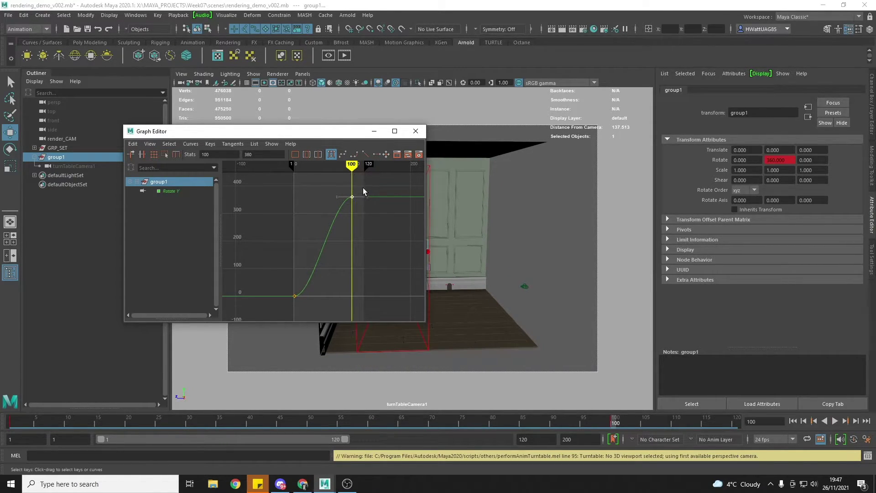
shift+drag(352, 197, 465, 200)
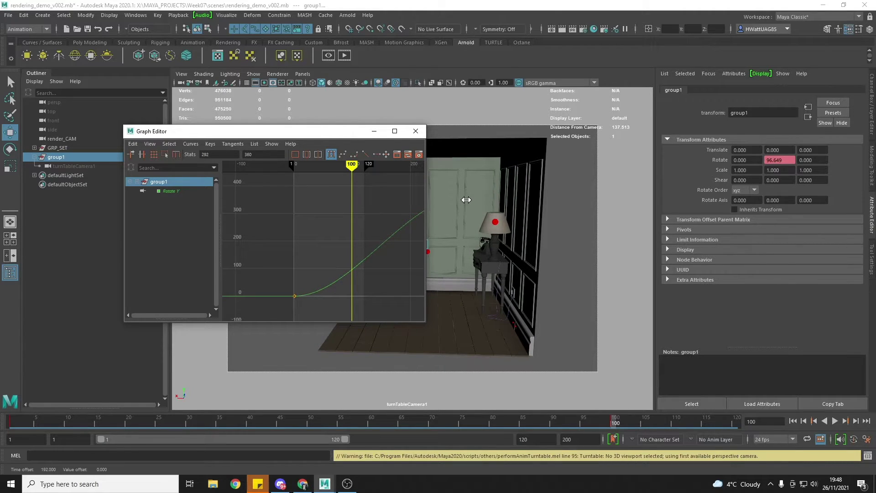
drag(395, 136, 867, 93)
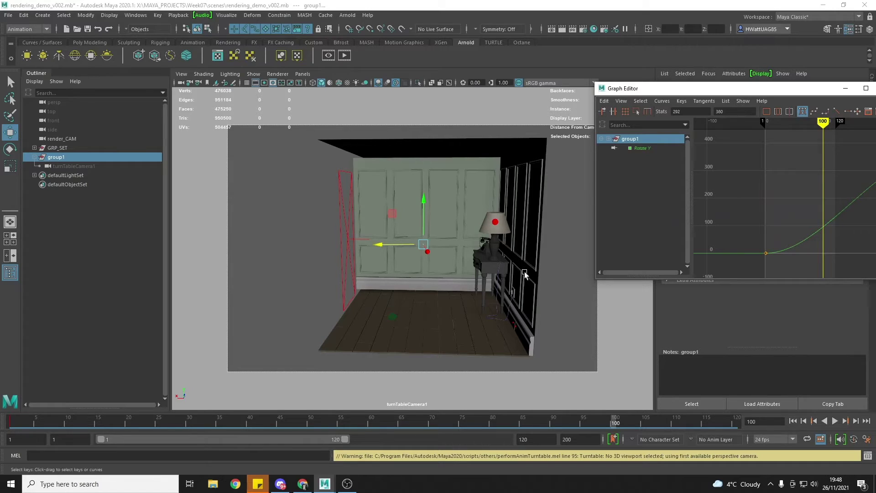
Extend the playback range end to frame 150 and play the slower turn
drag(12, 425, 615, 422)
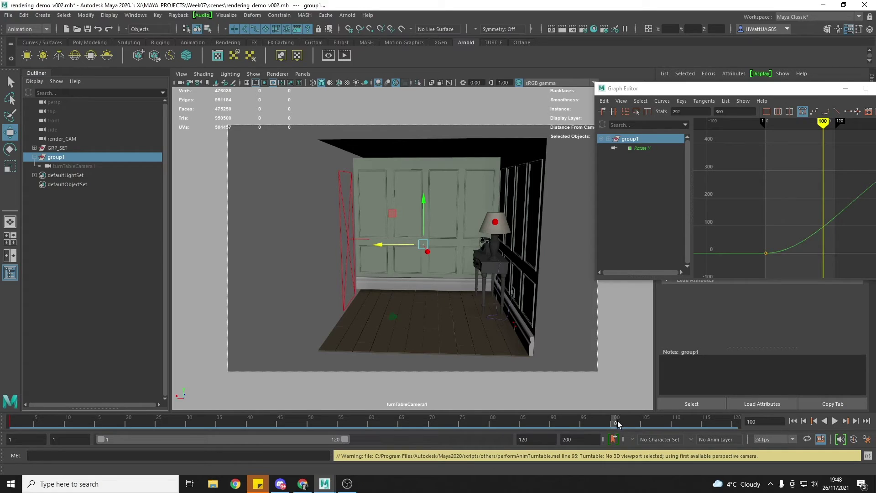
drag(345, 440, 406, 443)
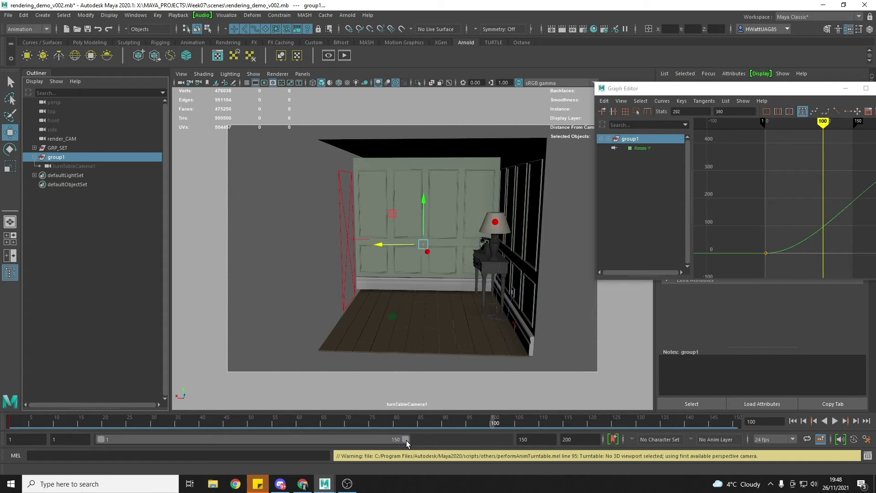
key(alt+v)
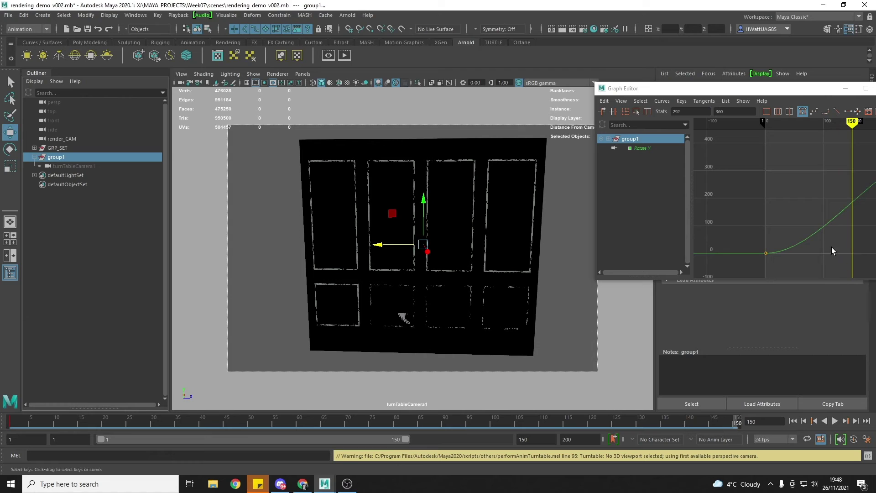
key(a)
Undo the accidental Rotate Y key shift and return to frame 1
drag(793, 189, 829, 189)
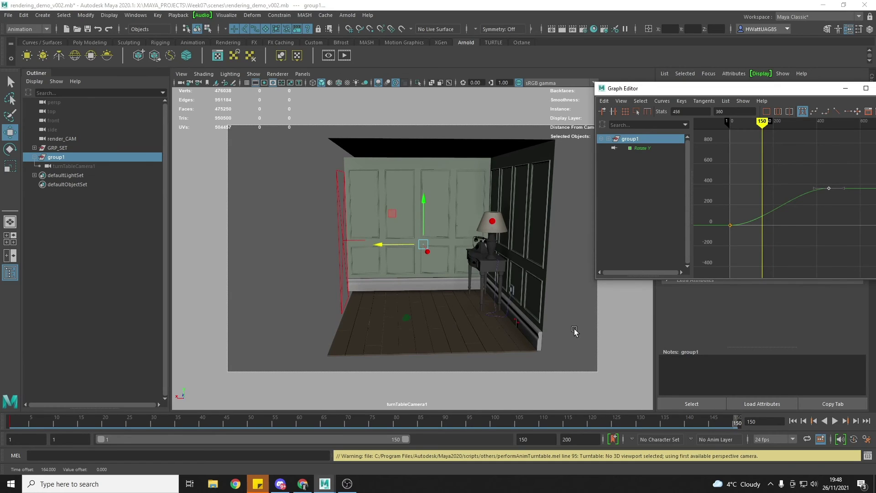
key(ctrl+z)
key(ctrl+z)
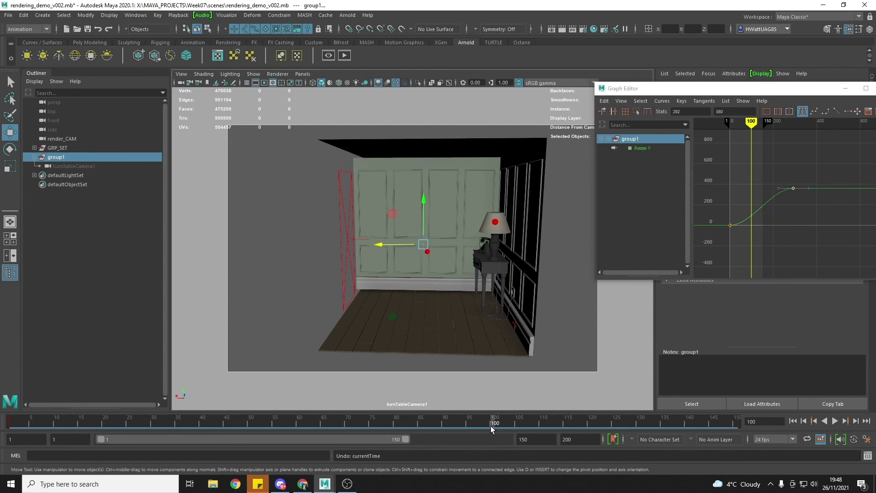
drag(489, 423, 12, 424)
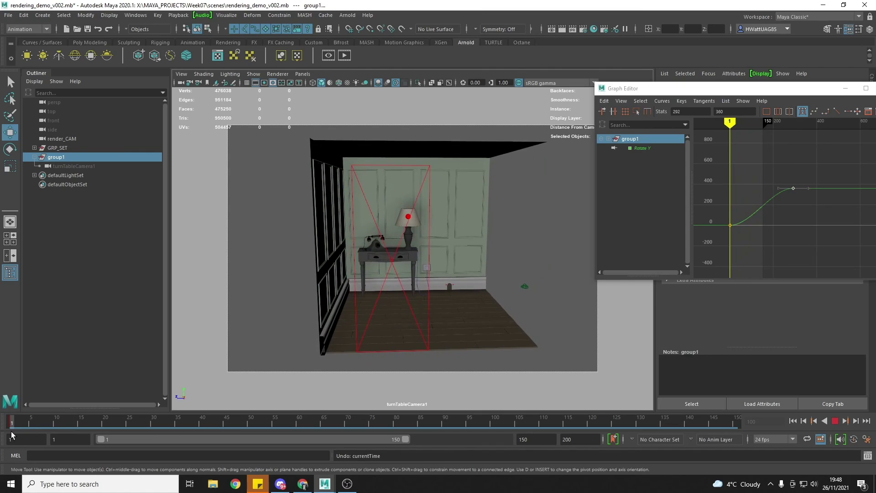